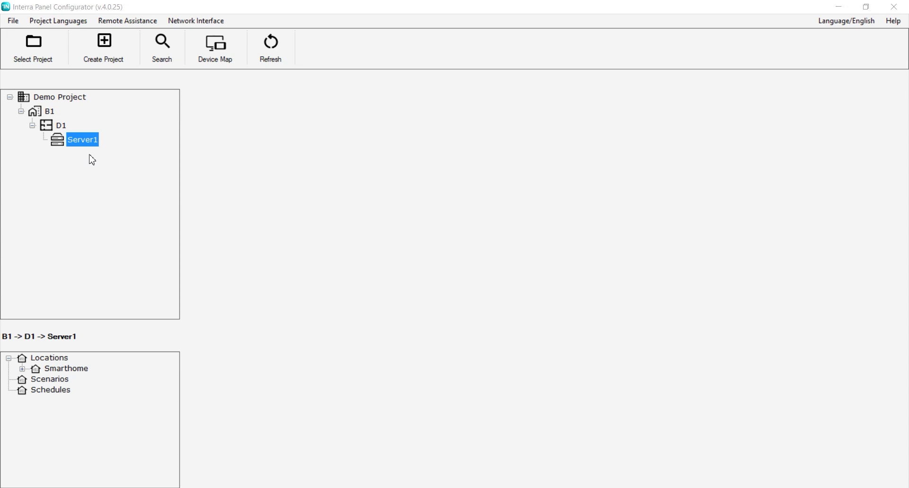
Open the Cams settings of Server1 and name the new camera "Cam 1"
right_click(85, 145)
click(103, 154)
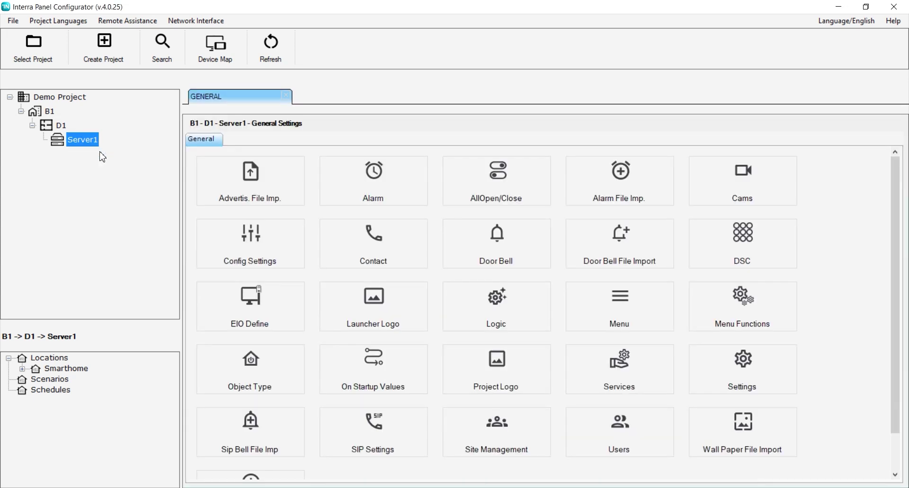
click(756, 180)
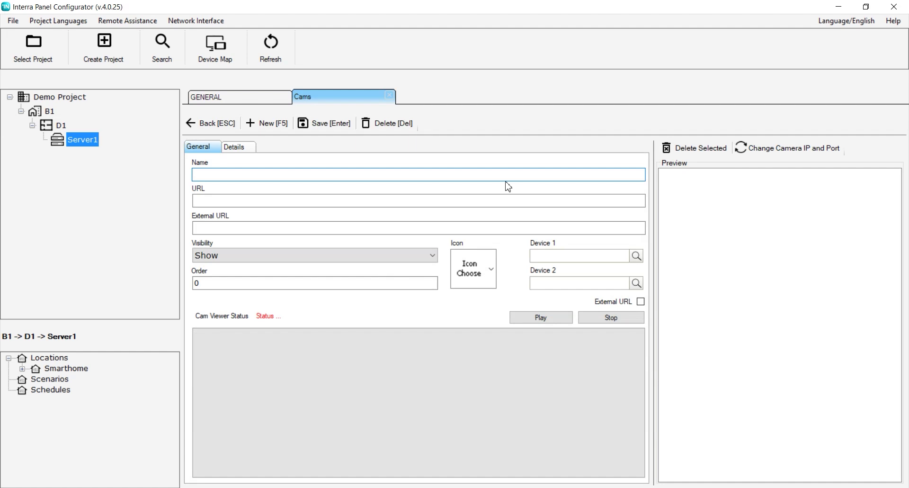
text(Cam)
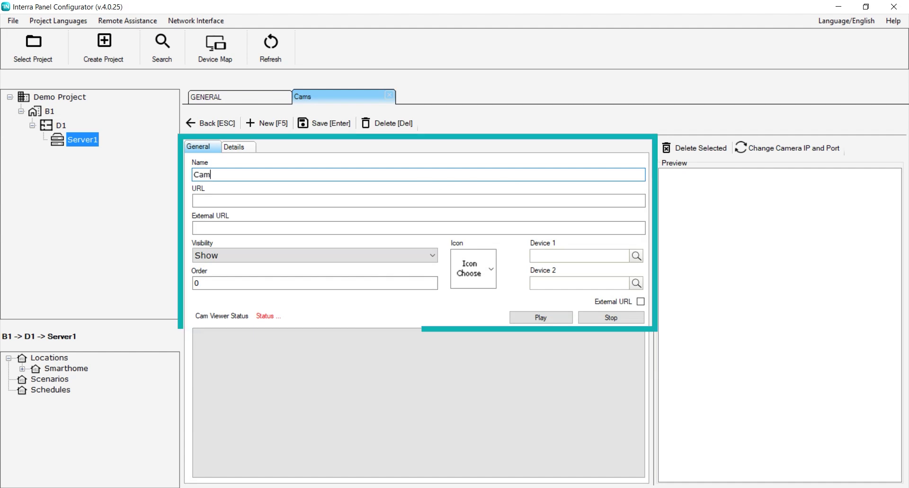
text( 1)
Fill in Cam 1's URL for 192.168.1.220:8554/ch01 and External URL for 127.7.54.2:4051/ch01, both RTSP and including the camera login and password
key(alt+Tab)
click(402, 198)
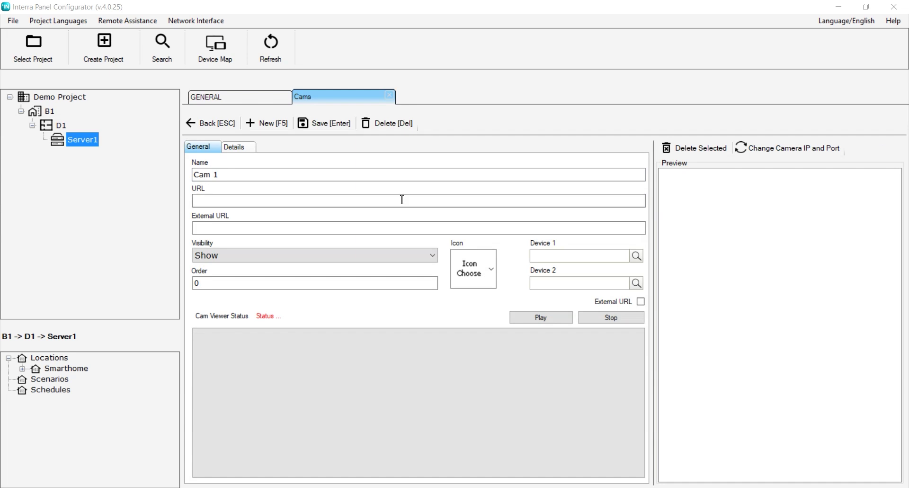
key(ctrl+v)
click(403, 226)
key(alt+Tab)
key(alt+Tab)
click(534, 227)
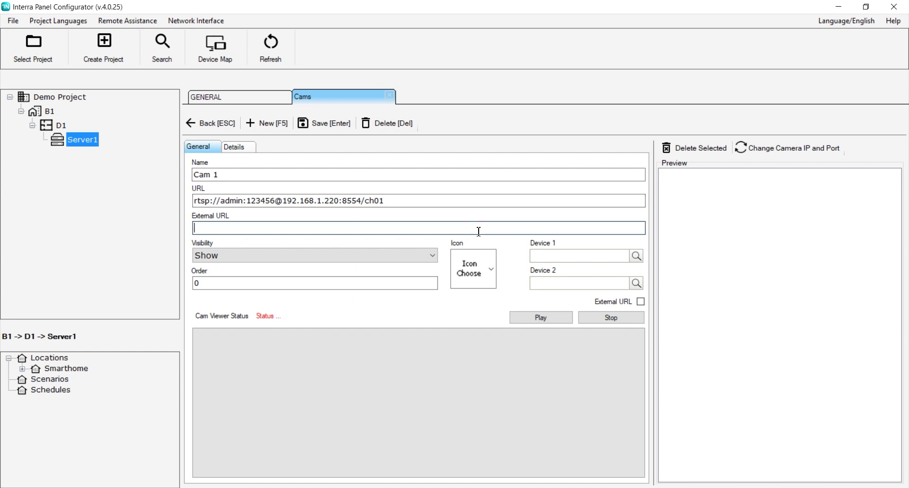
key(ctrl+v)
Set Cam 1's order to 1, choose the security camera icon and save the camera
click(351, 282)
key(BackSpace)
text(1)
click(491, 279)
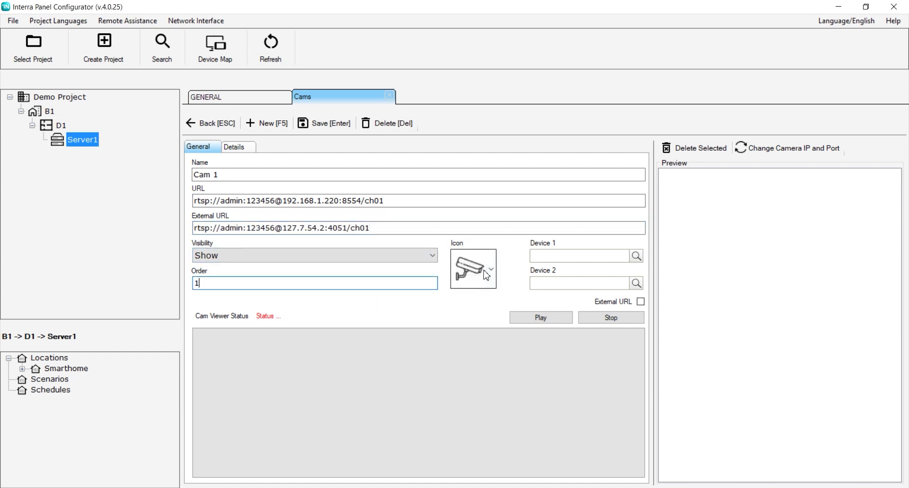
click(319, 127)
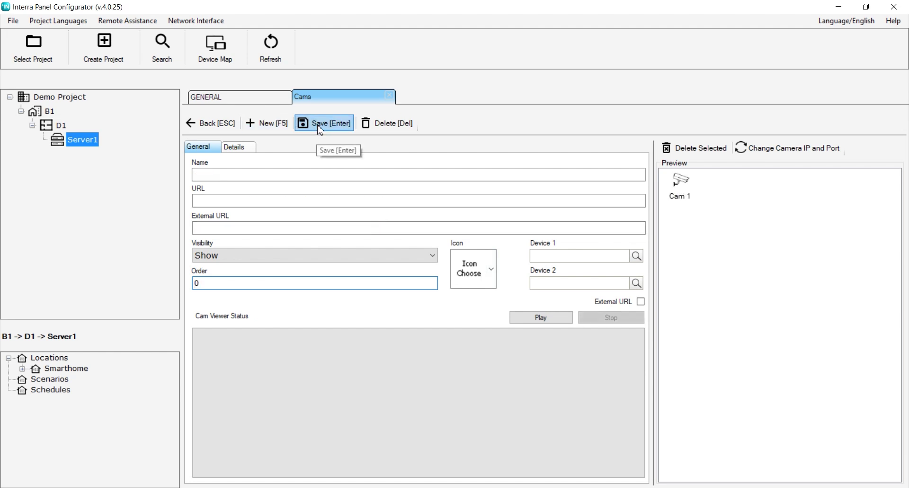
Fill in the second camera's External URL and URL with the same RTSP addresses as Cam 1, including the login and password
click(299, 227)
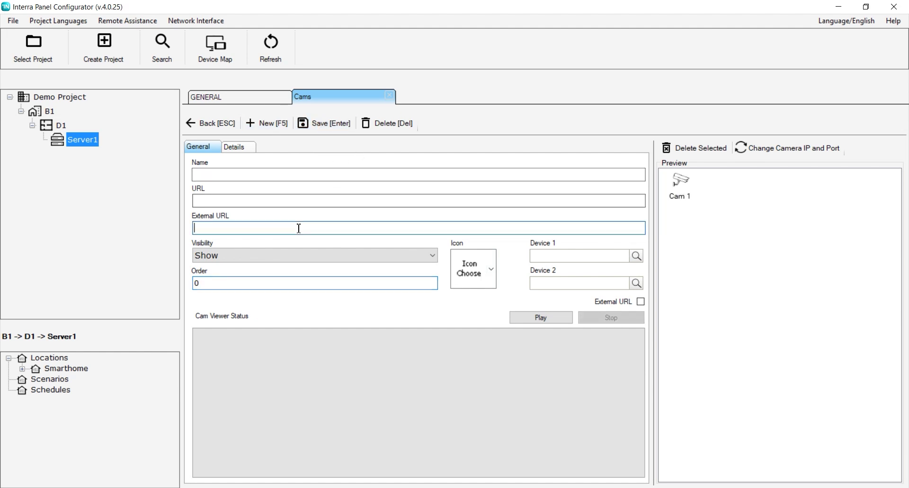
key(ctrl+v)
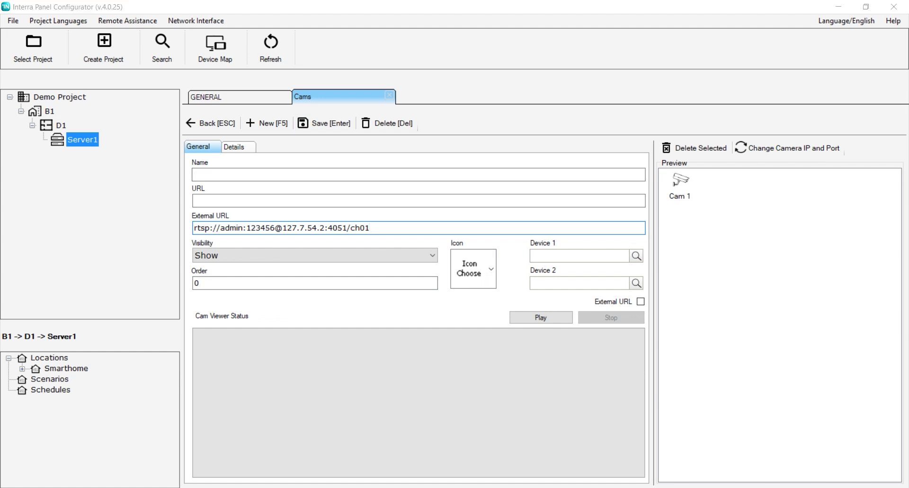
click(392, 201)
key(ctrl+v)
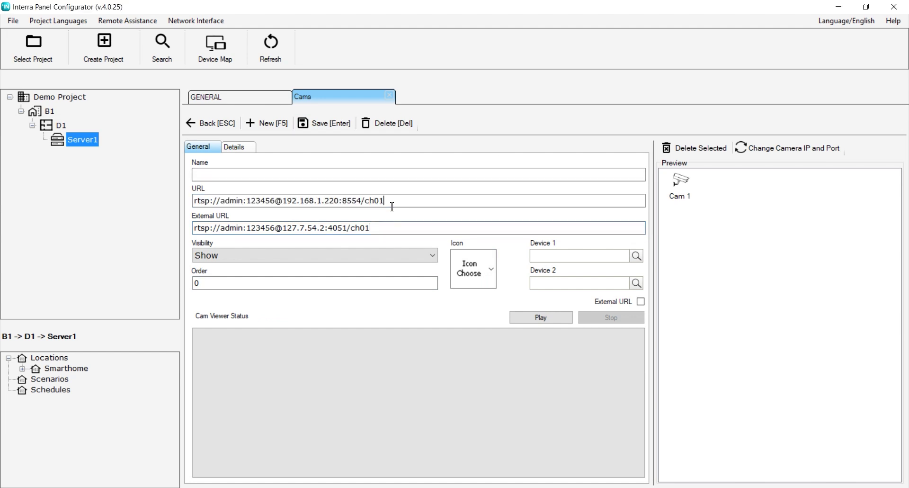
Name the second camera "Cam 2", give it the security camera icon and order 2, and save it
click(329, 177)
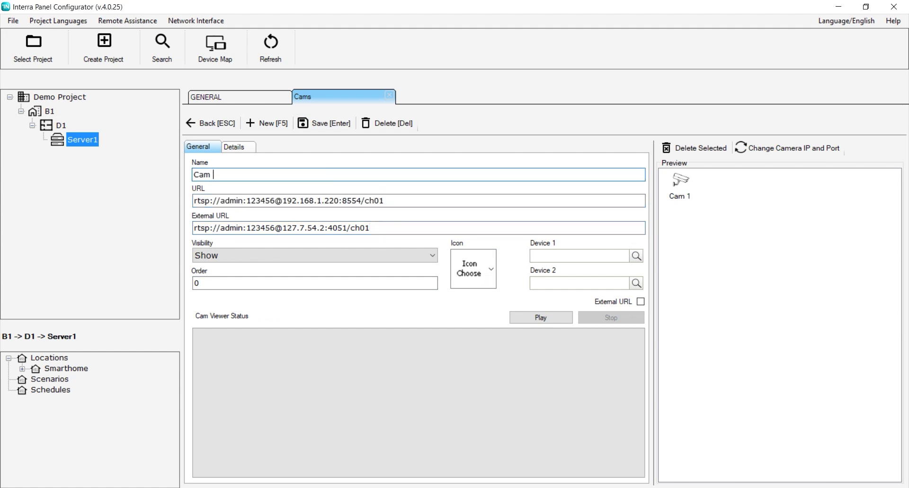
click(459, 264)
click(306, 284)
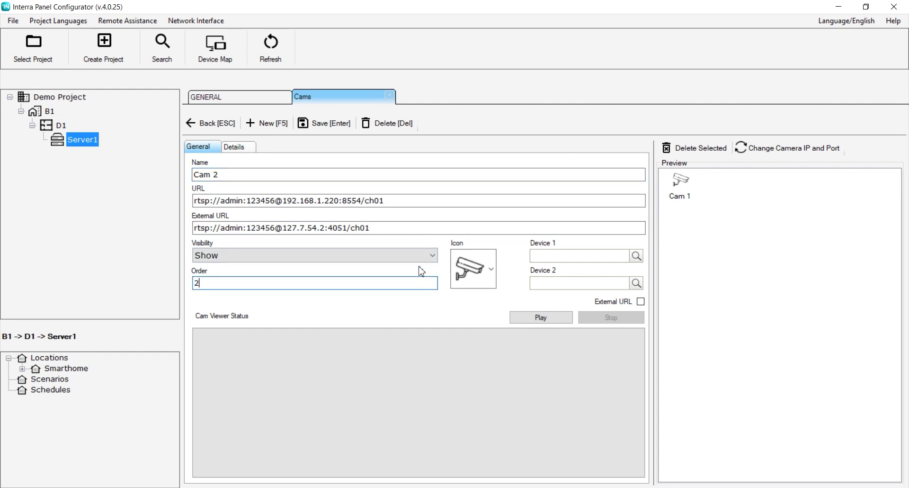
click(317, 123)
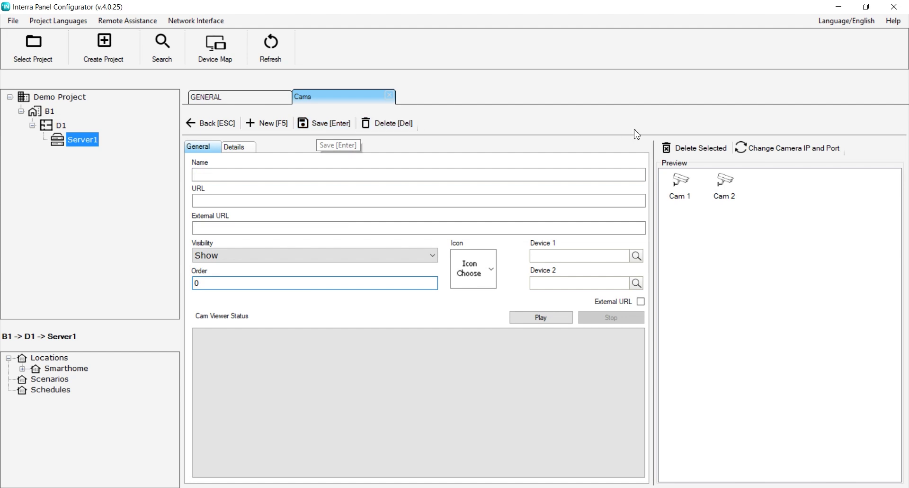
Examine the IP address and port parts of Cam 1's URL and External URL
click(684, 194)
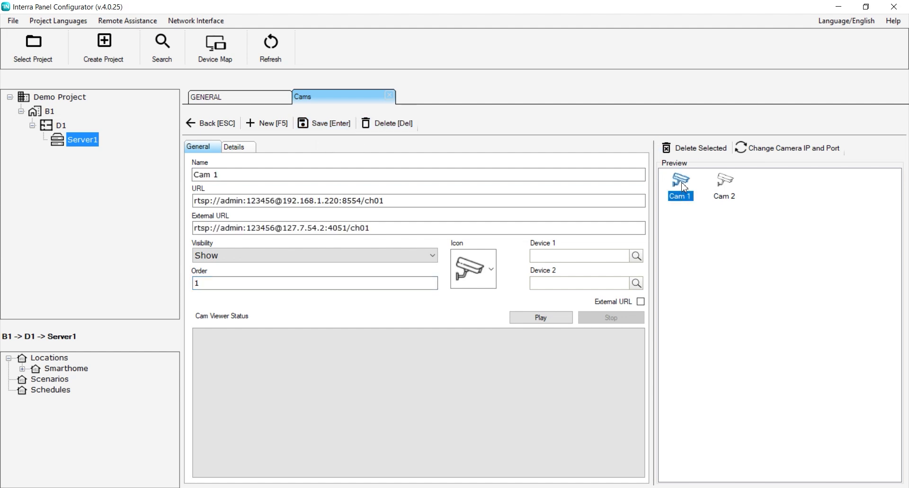
click(408, 201)
drag(409, 200, 185, 208)
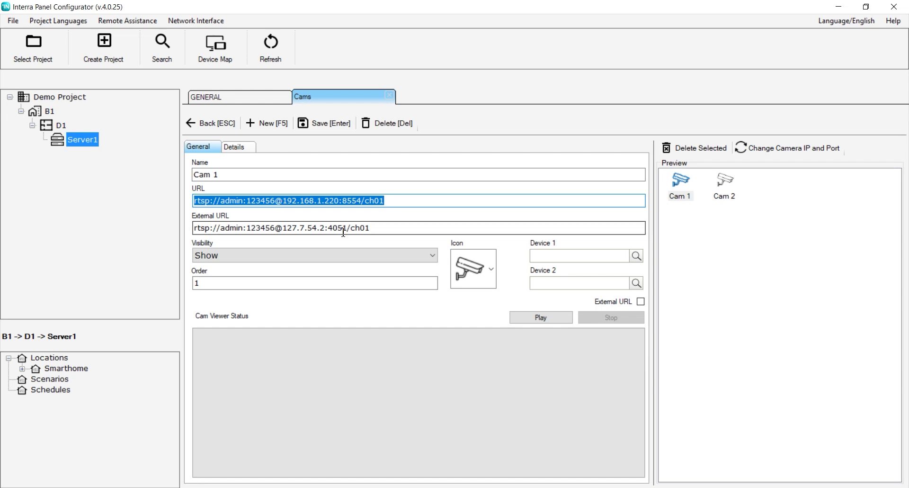
drag(380, 230, 188, 232)
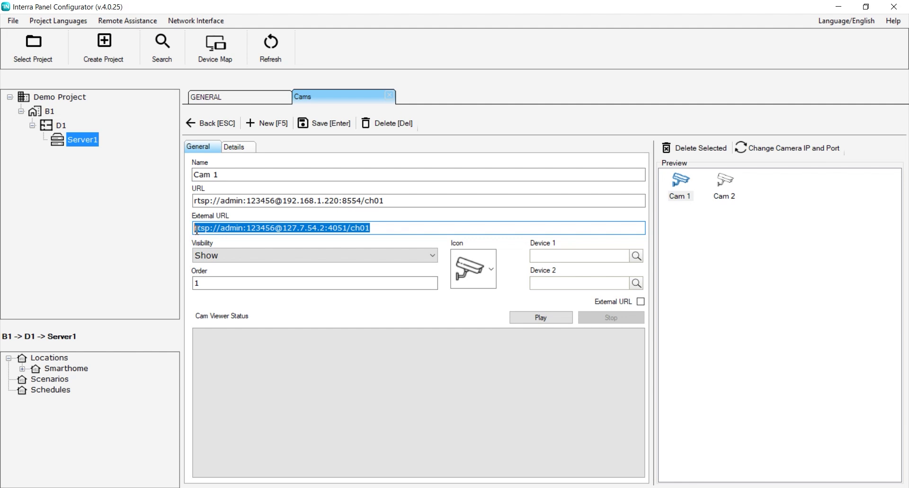
click(196, 230)
drag(327, 228, 351, 228)
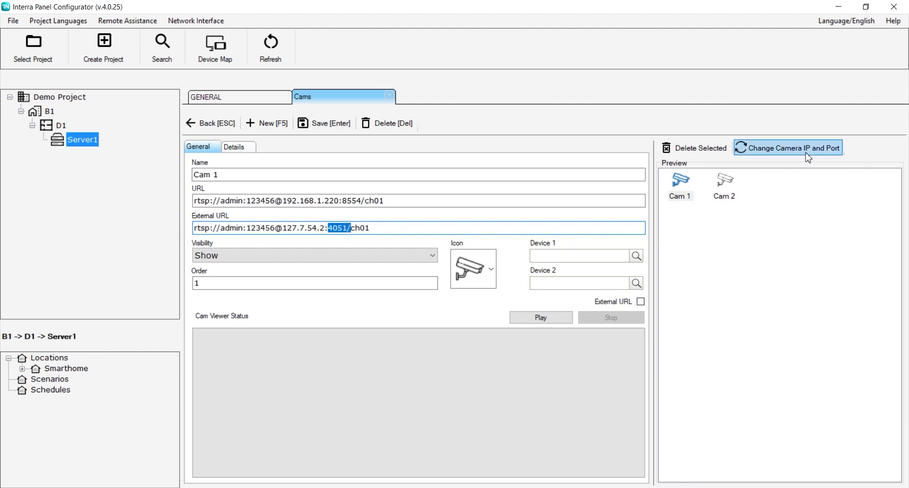
click(687, 192)
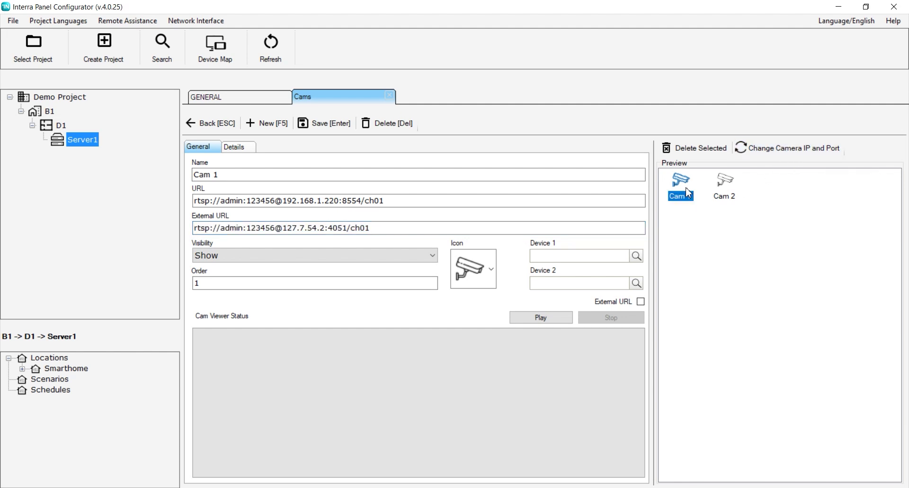
drag(339, 201, 288, 201)
click(343, 206)
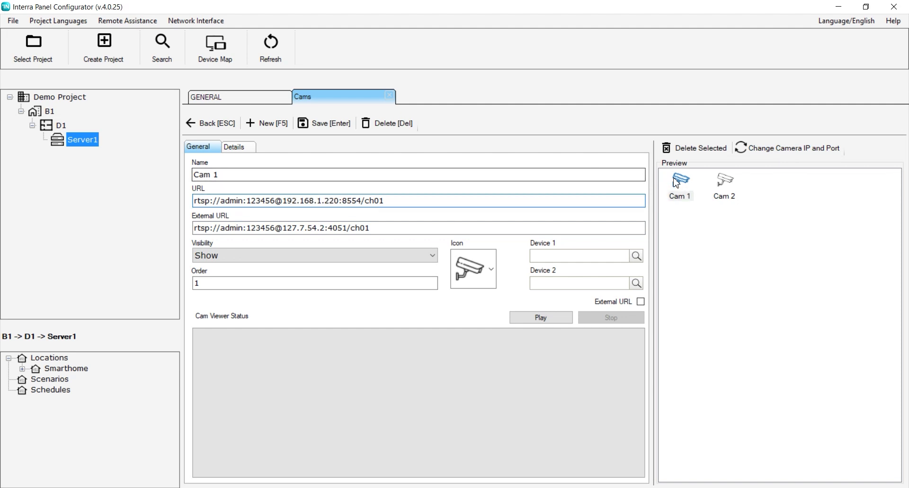
Change the local camera port to 8551 for all devices
click(682, 192)
click(725, 187)
click(682, 192)
click(772, 155)
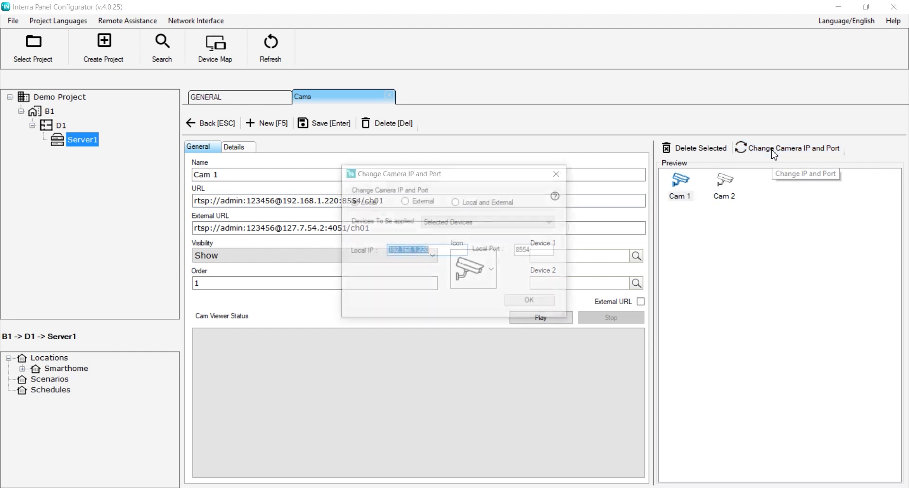
click(476, 222)
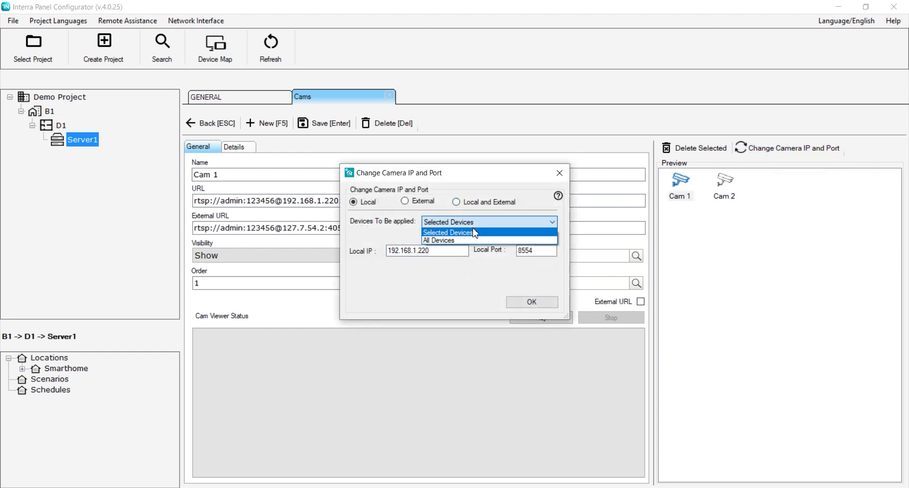
click(473, 243)
click(542, 250)
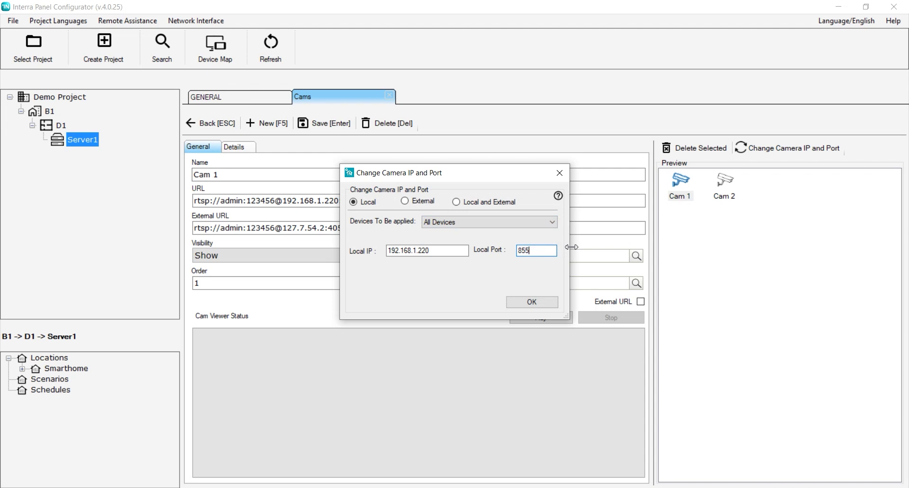
click(532, 301)
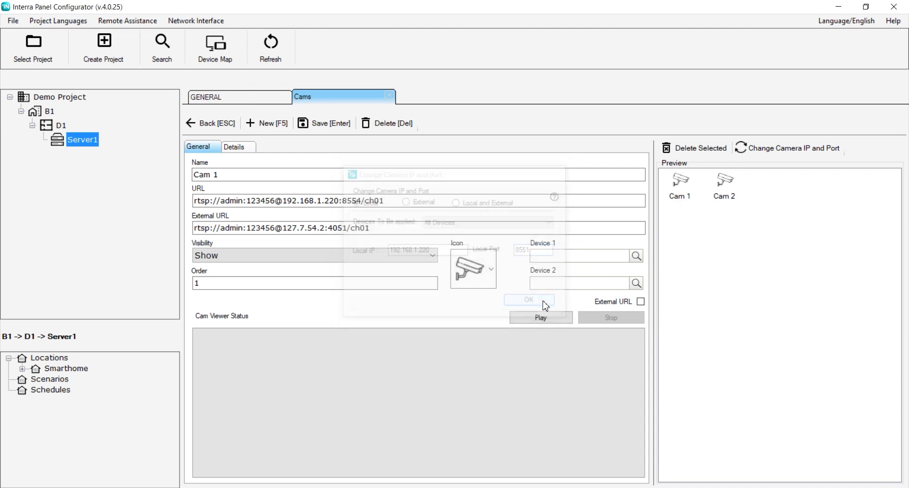
Check the port in the URLs of Cam 1 and Cam 2
click(681, 188)
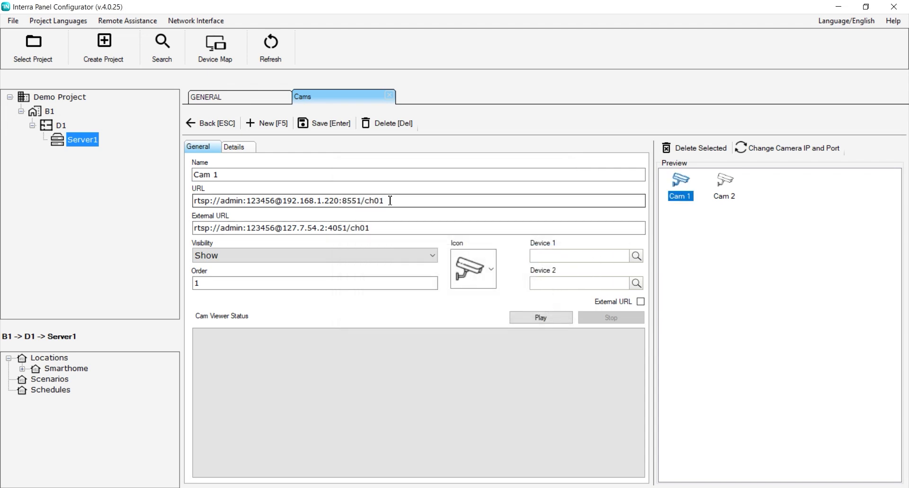
click(725, 185)
double_click(358, 200)
click(358, 200)
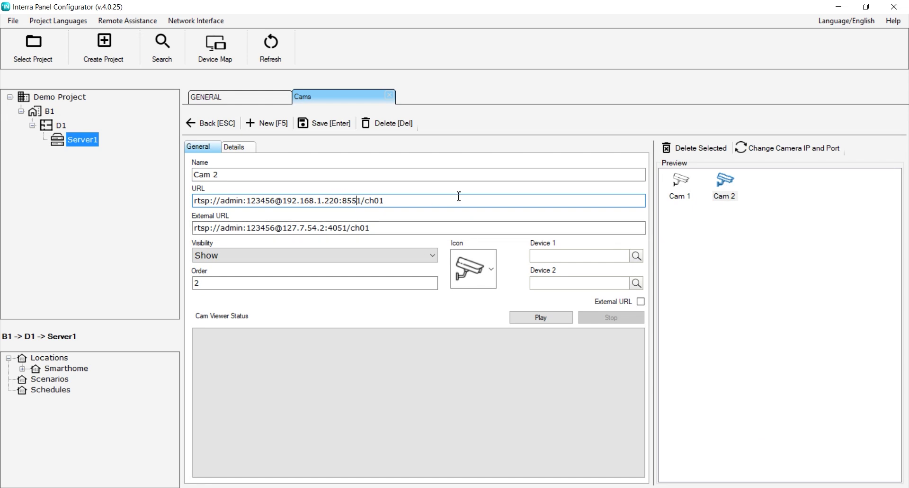
Create a new device for Cam 1's Device 1 and name it "Open Door"
click(689, 188)
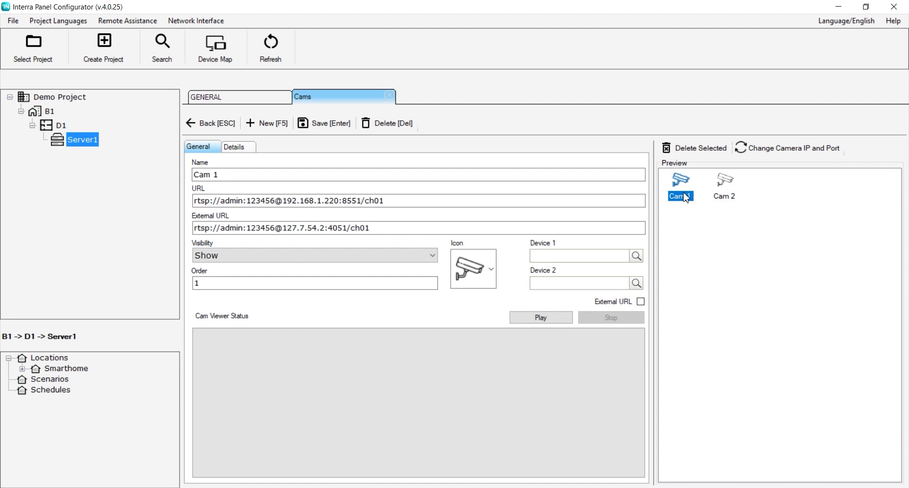
click(636, 256)
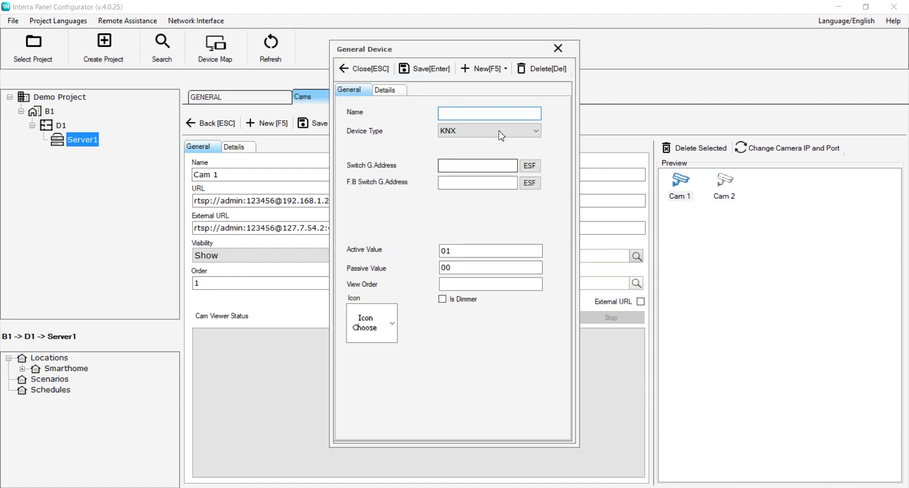
click(493, 69)
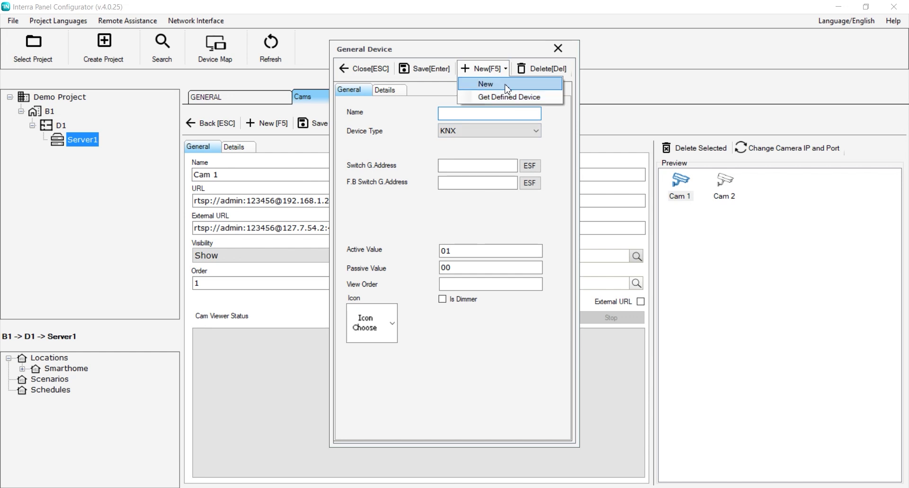
click(507, 86)
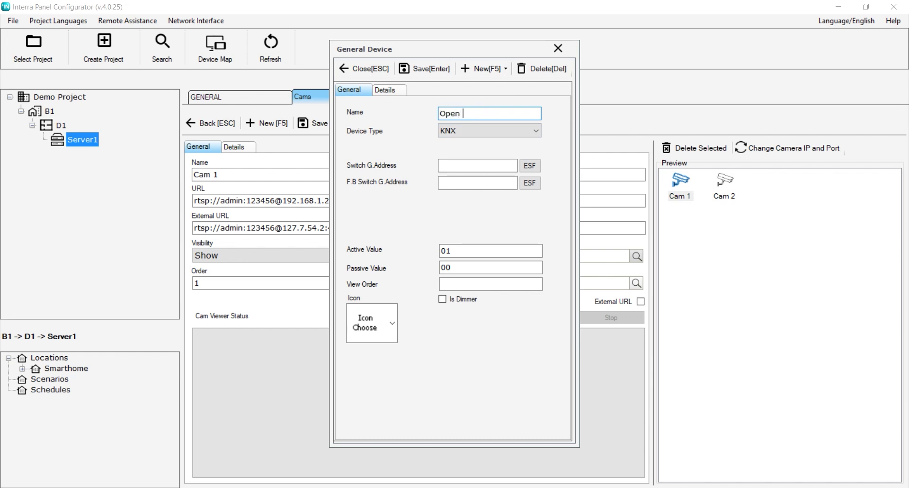
Set the Open Door device's type to IN/OUT and its F.B Switch G.Address to OUTPUT1
click(487, 131)
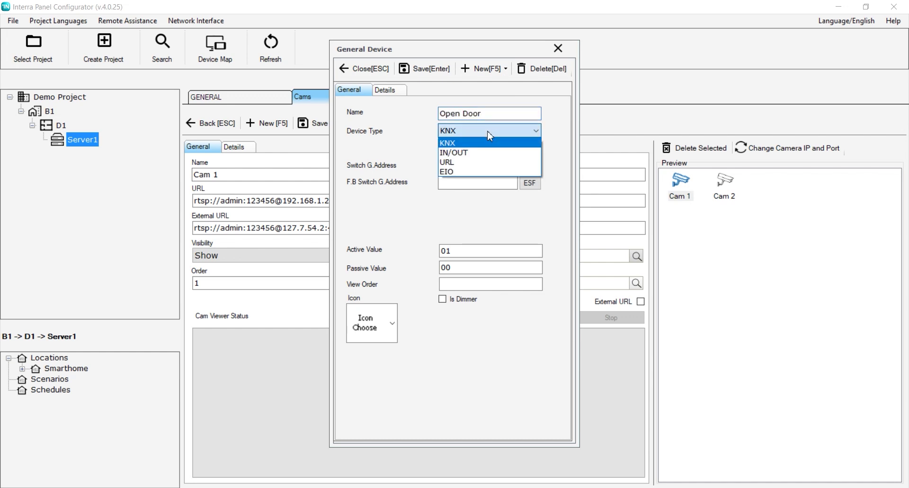
click(483, 149)
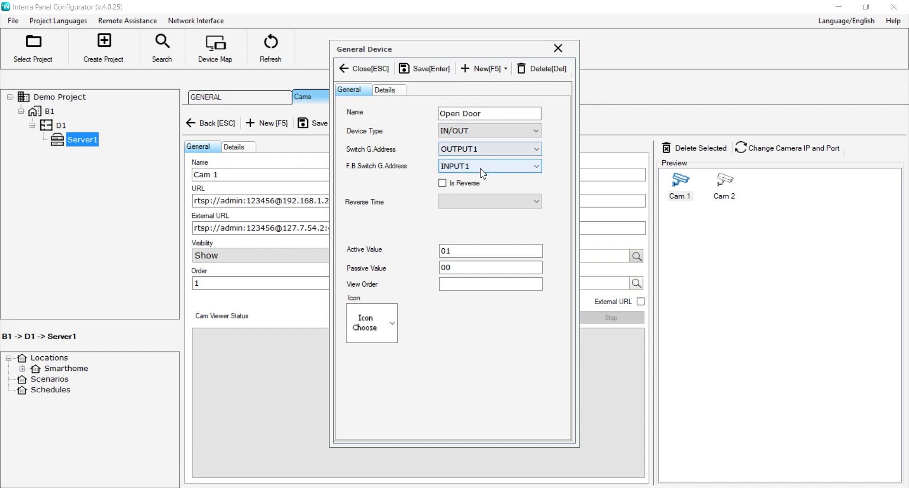
click(452, 166)
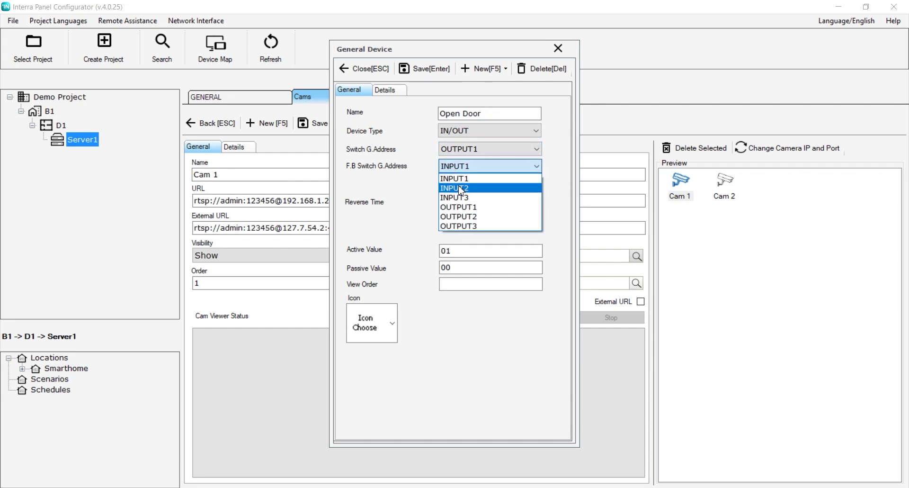
click(467, 207)
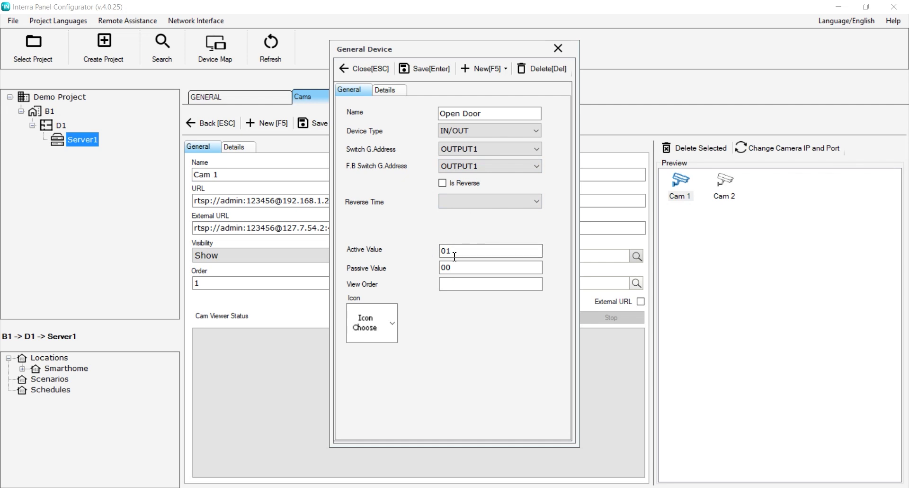
Choose the icon of a hand pressing a button for the Open Door device
click(374, 324)
scroll(383, 156, down, 5)
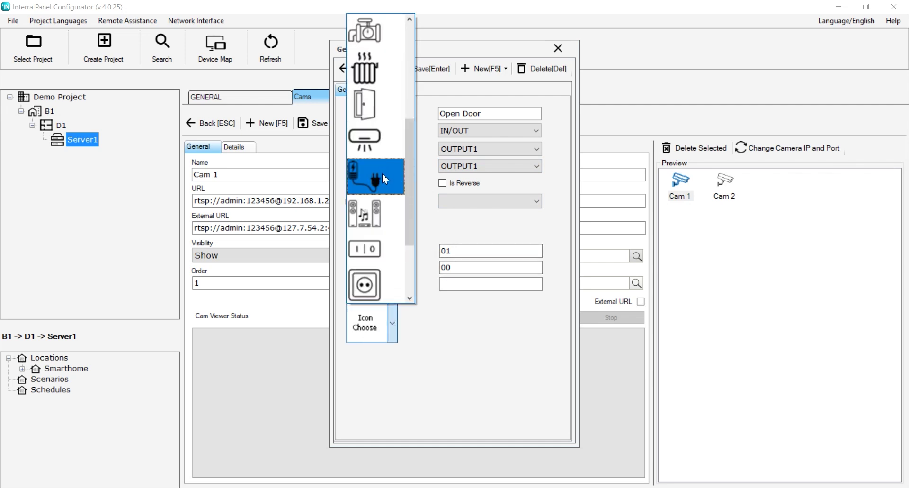
scroll(379, 151, up, 3)
click(377, 122)
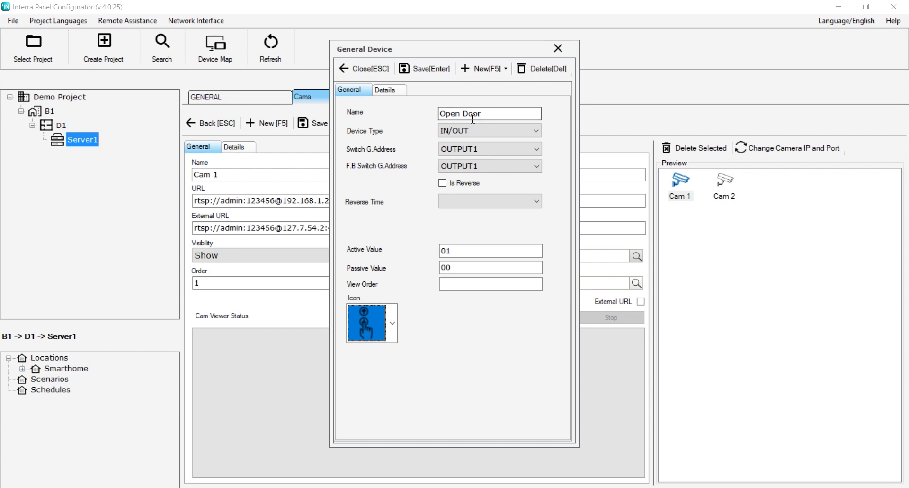
Save the Open Door device, save Cam 1 with it, and reopen Cam 1 to check its Device 1 entry
click(504, 114)
click(492, 115)
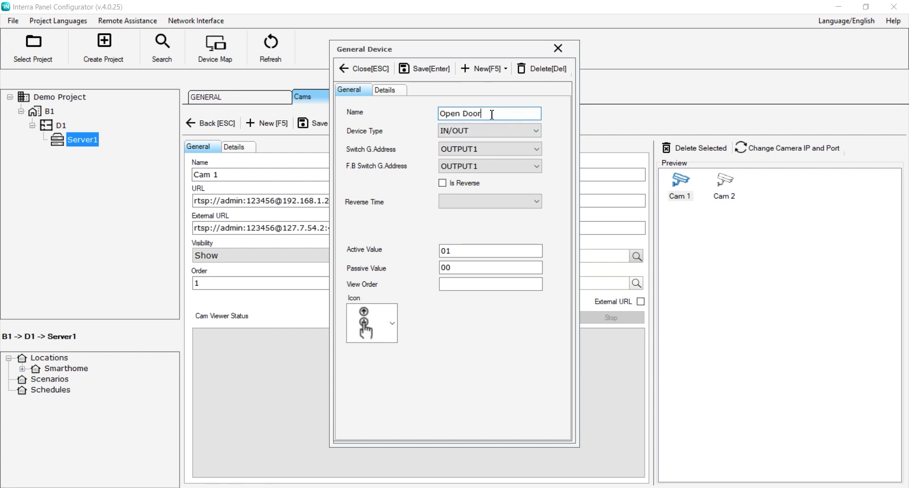
click(429, 69)
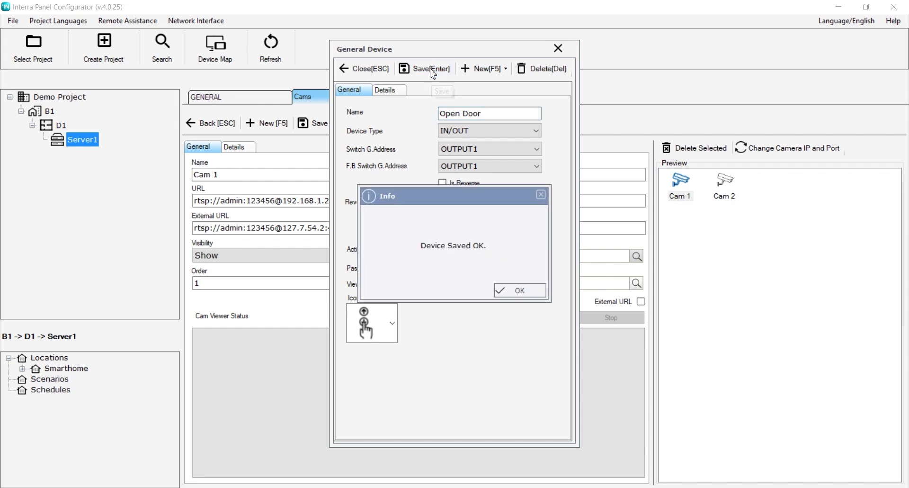
click(521, 290)
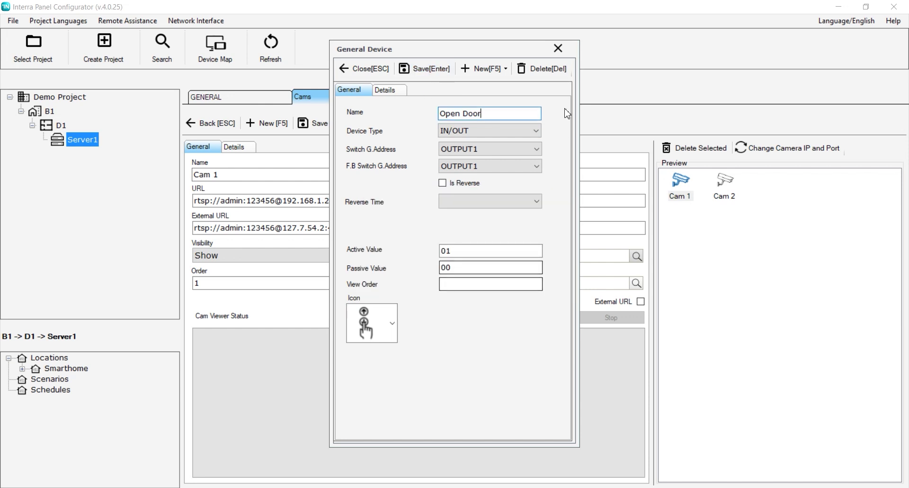
click(558, 48)
click(327, 123)
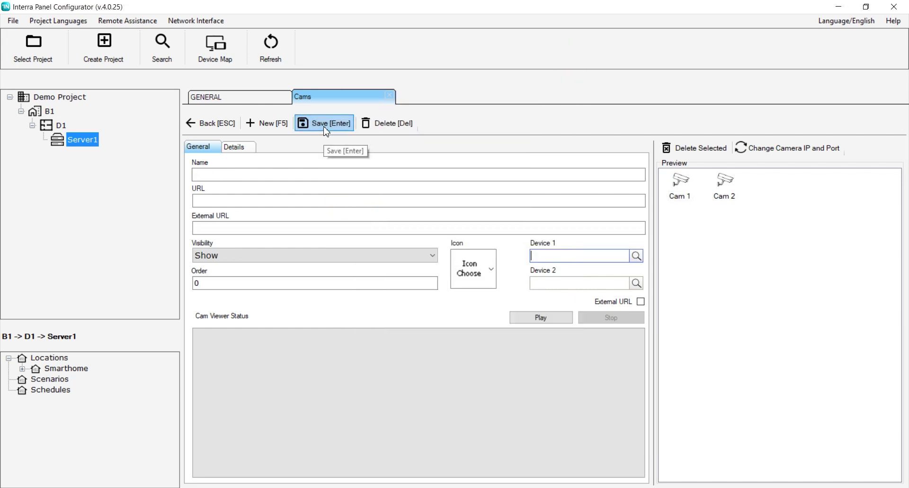
click(685, 186)
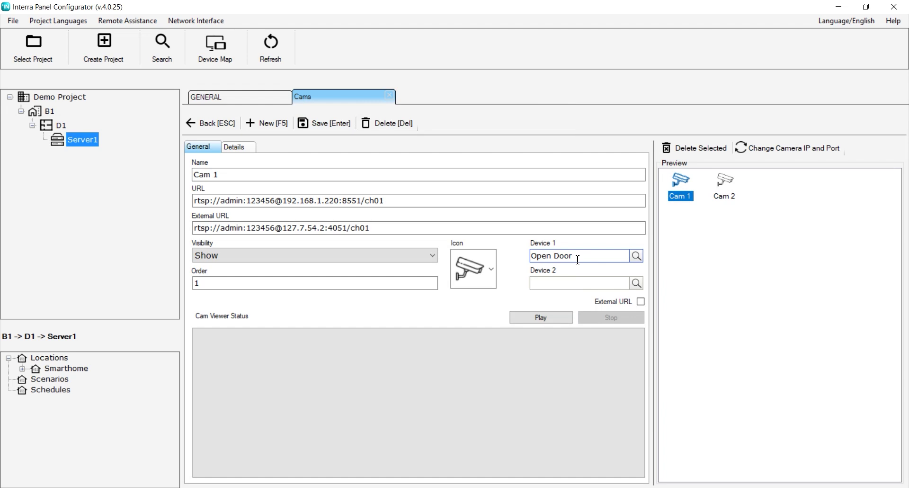
Send the project database to the Server1 panel from the device map and confirm the reboot
click(215, 46)
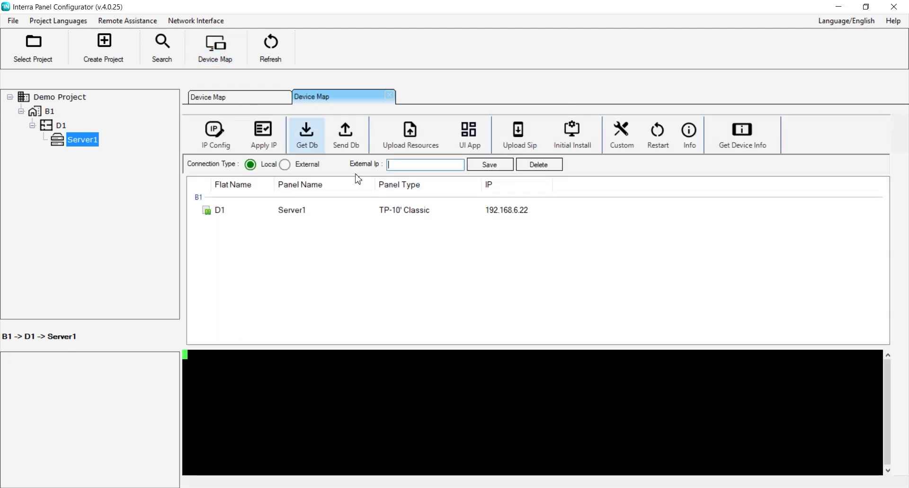
click(404, 210)
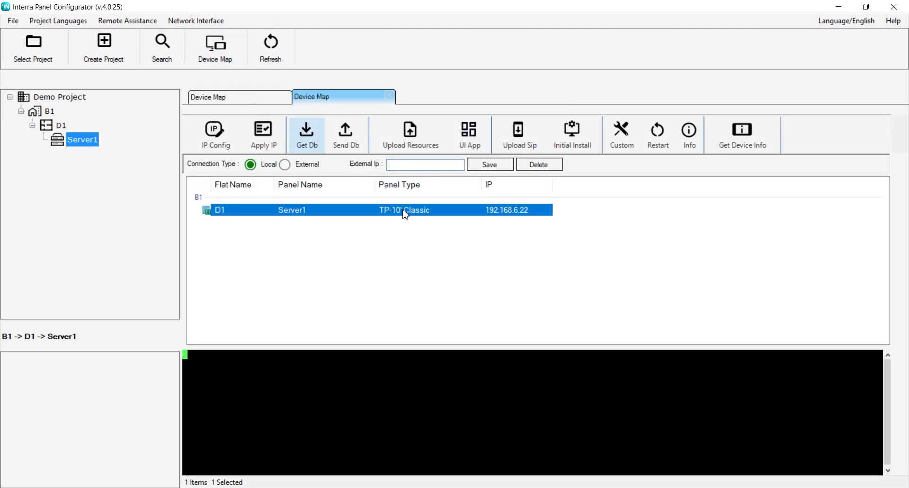
click(353, 142)
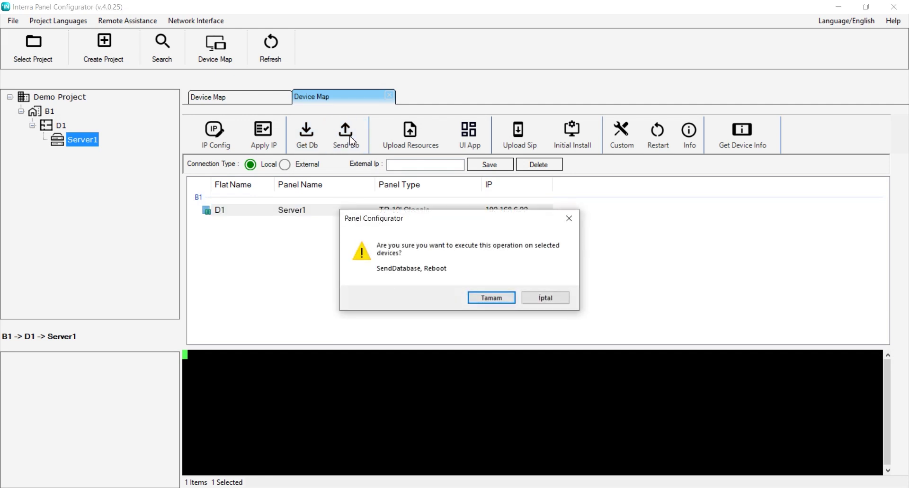
click(483, 298)
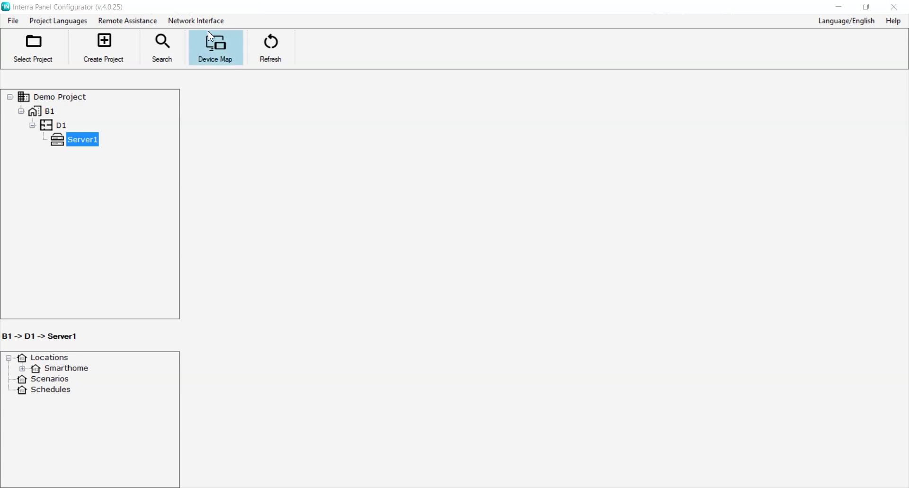
Open the Door Bell page in Server1's general settings
right_click(87, 143)
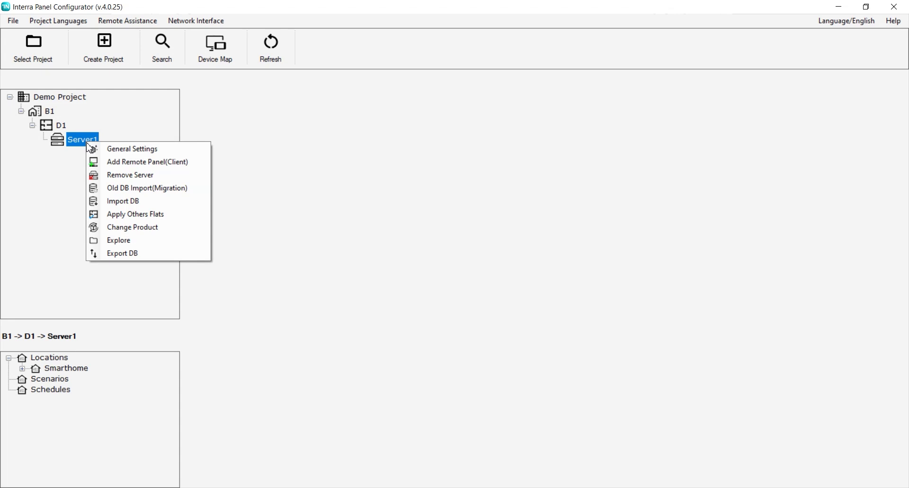
click(107, 149)
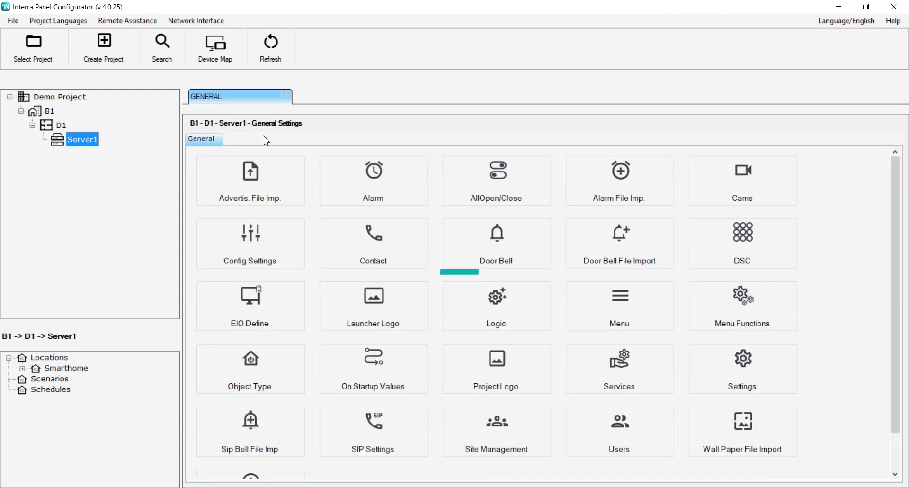
click(527, 246)
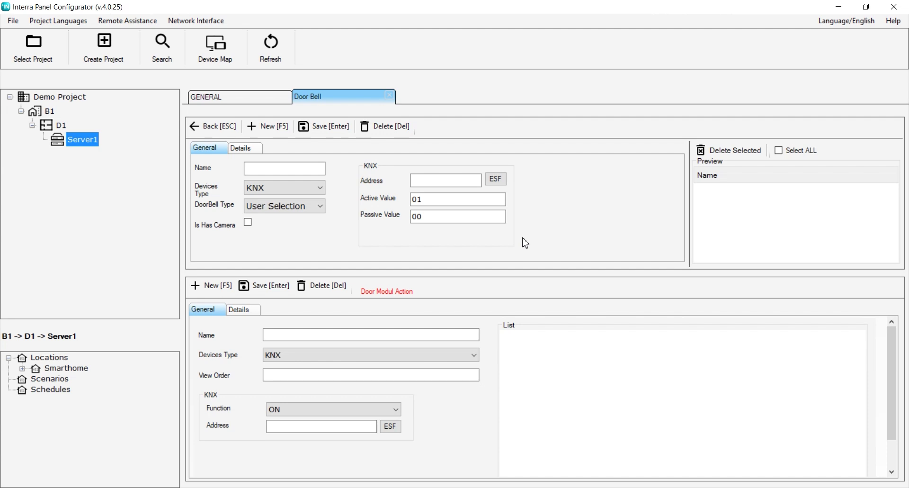
Name the doorbell "Door Bell" and set its device type to IN/OUT, doorbell type to Define New, address to INPUT1 and status to ON
click(448, 334)
click(286, 167)
click(280, 189)
click(285, 208)
click(320, 207)
click(293, 239)
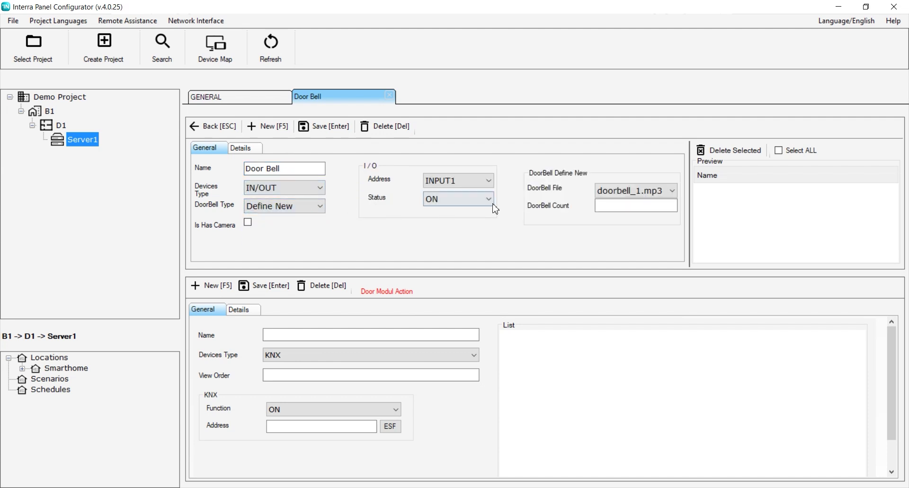
Set the doorbell count to 4 and choose doorbell_16.mp3 as the doorbell file
click(623, 205)
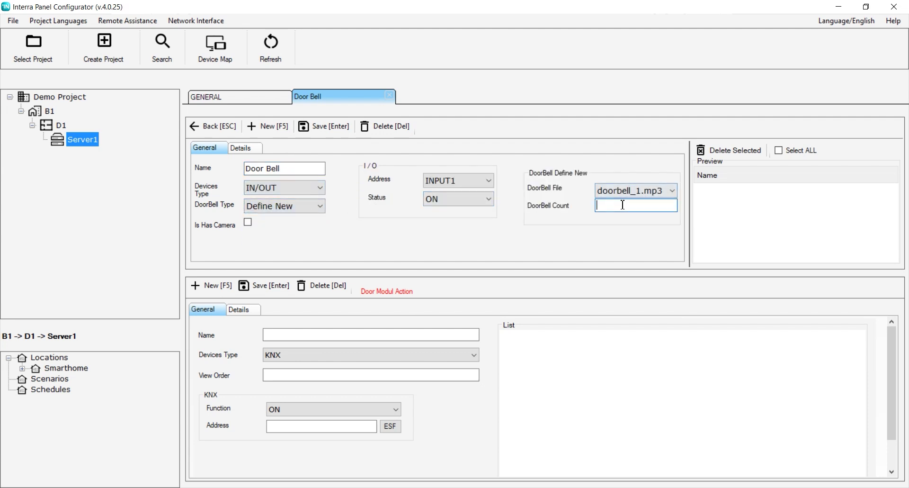
click(649, 193)
click(644, 282)
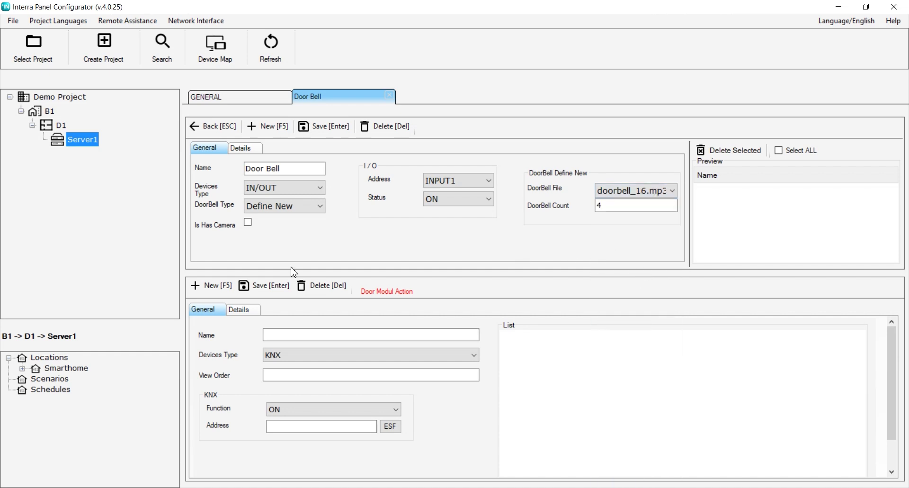
click(249, 223)
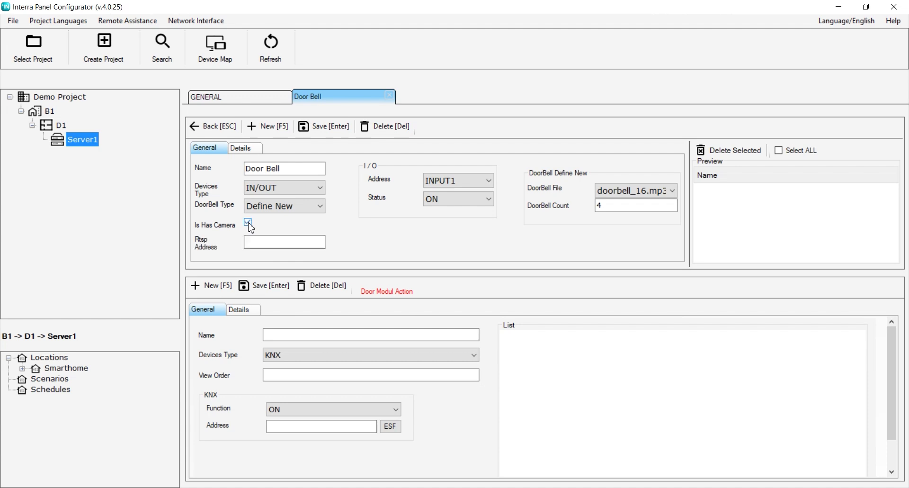
click(274, 242)
click(248, 222)
Save the Door Bell entry and start a new door module action for it with Virtual Device as the control source
click(336, 129)
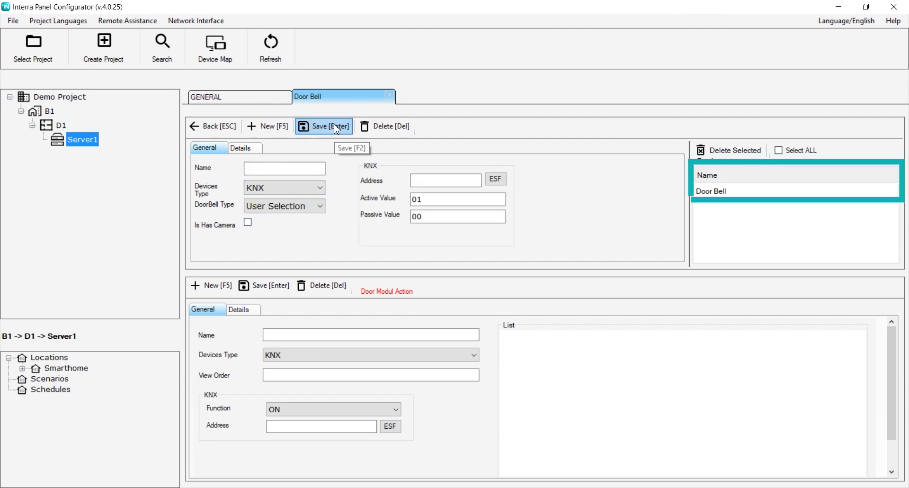
click(723, 194)
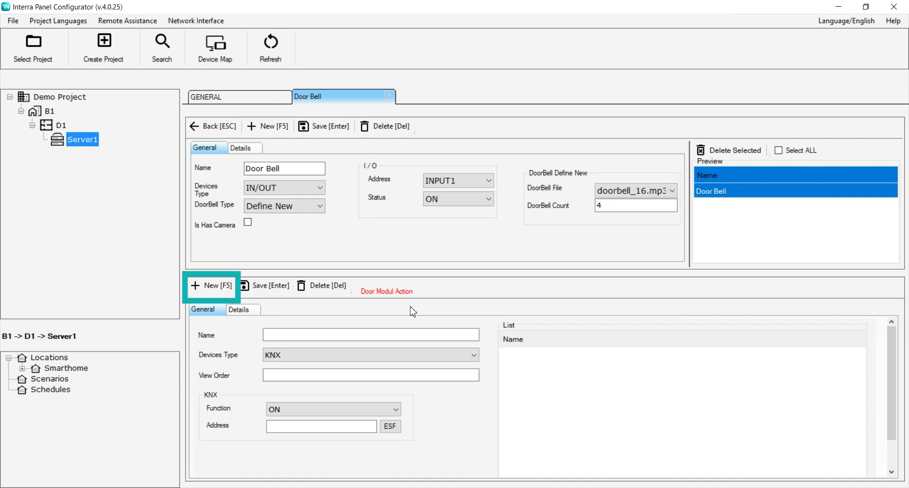
click(221, 298)
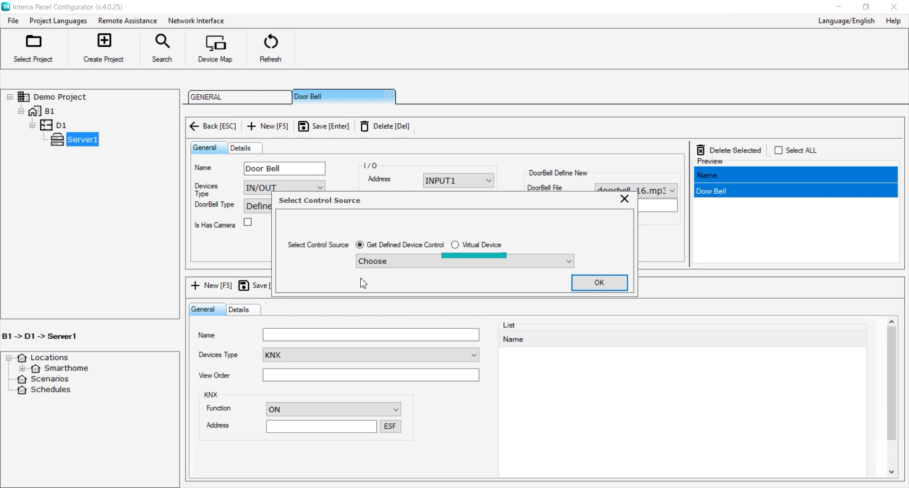
click(488, 246)
click(599, 284)
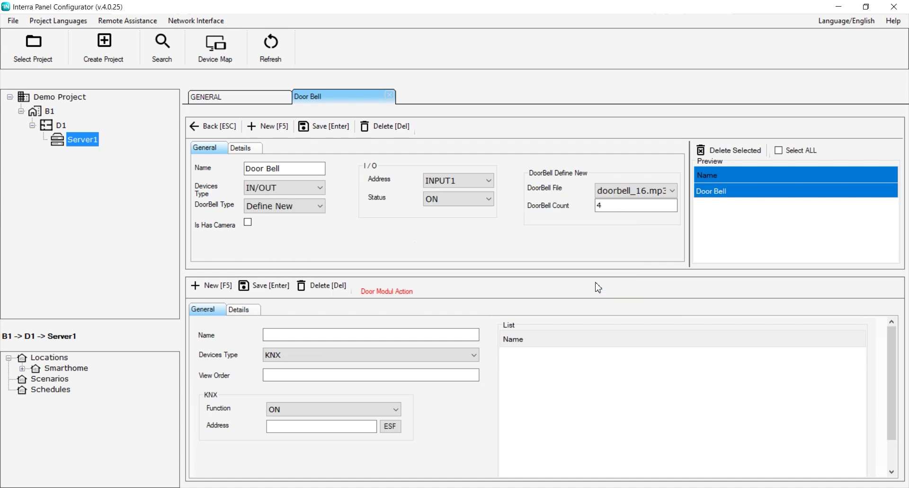
Name the door module action "Door Open", set its device type to IN/OUT and its view order to 1
click(300, 335)
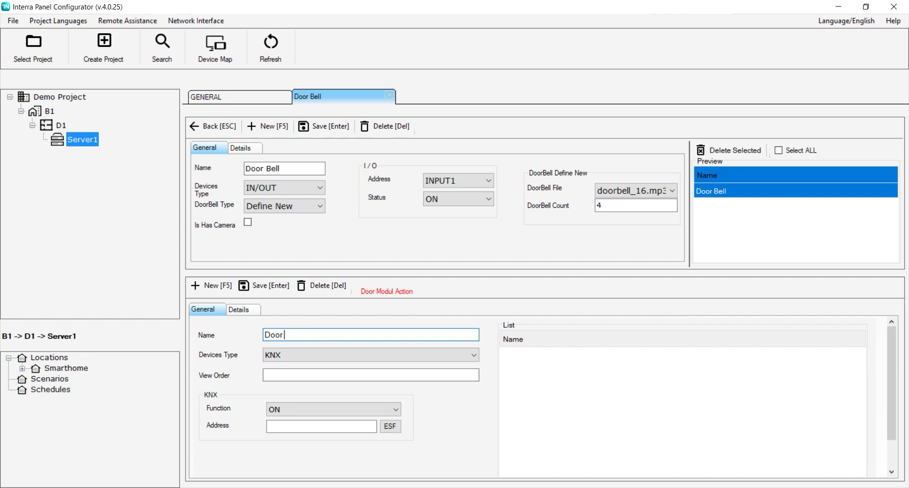
text(Door Open)
click(303, 355)
click(303, 375)
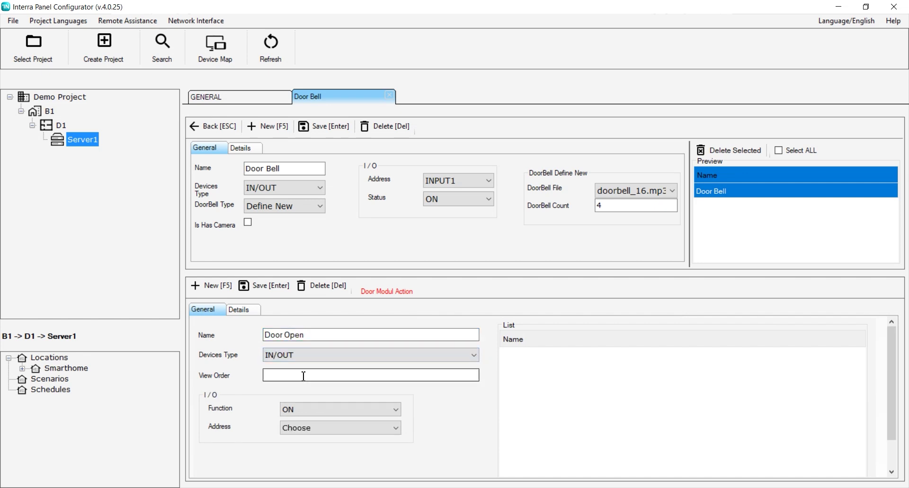
click(303, 375)
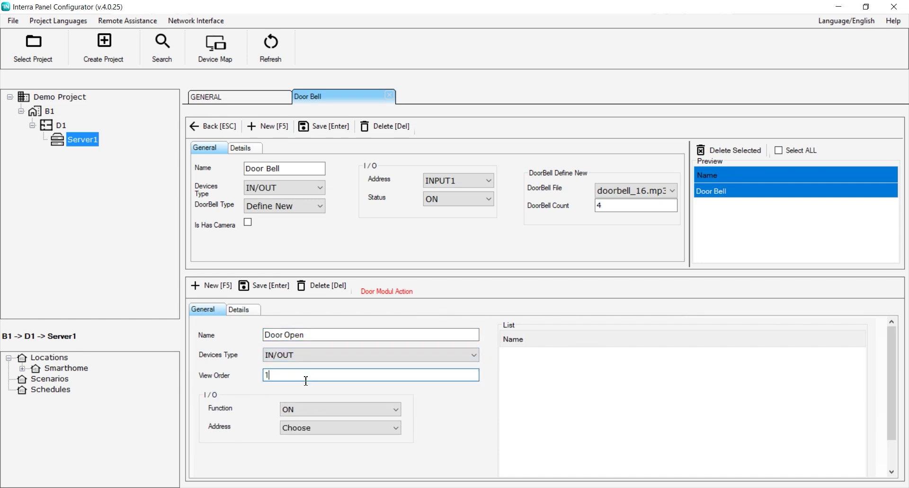
Set the Door Open action's function to ON and address to OUT2, and save both the action and the doorbell
click(314, 410)
click(314, 427)
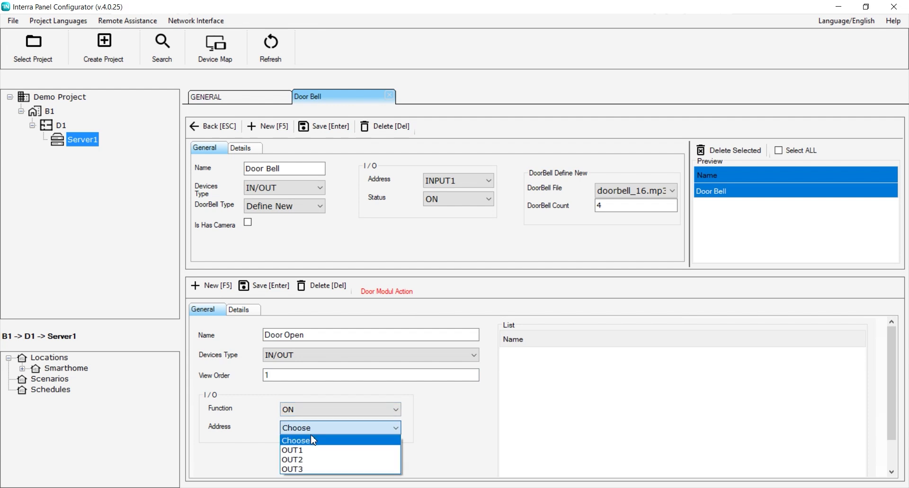
click(311, 459)
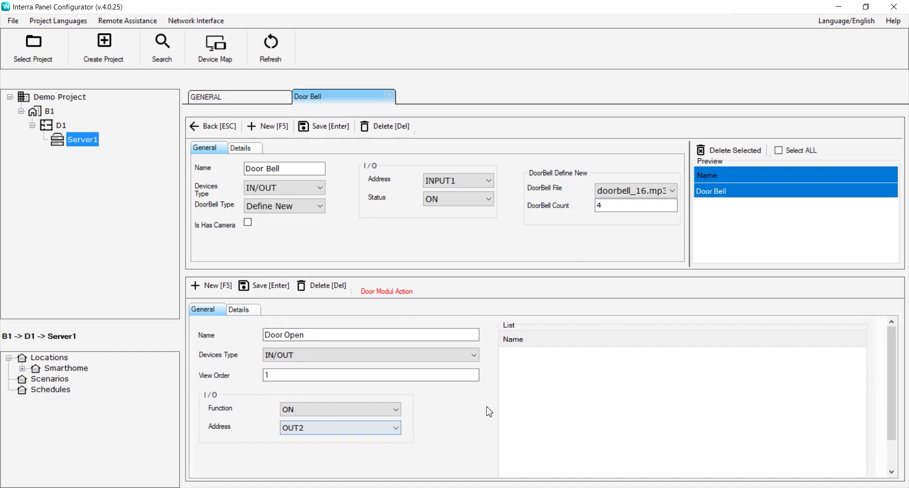
click(264, 290)
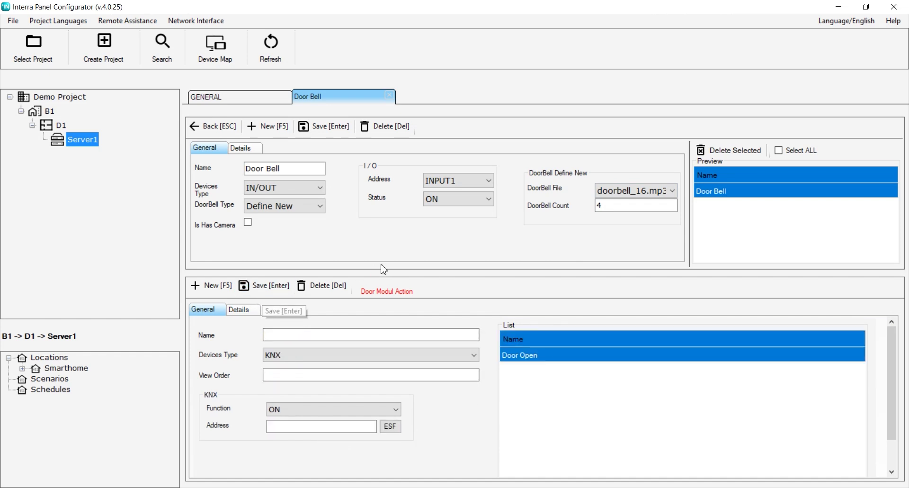
click(321, 130)
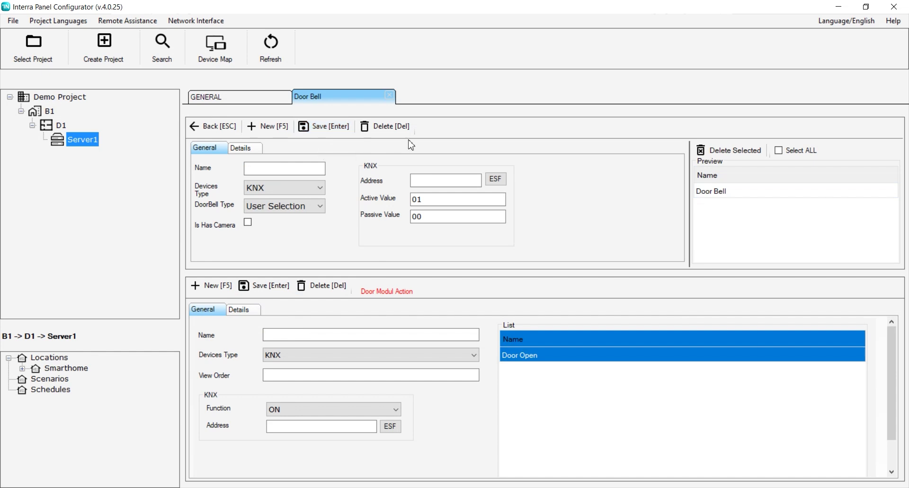
Send the updated database with the doorbell settings to the Server1 panel from the device map
click(223, 60)
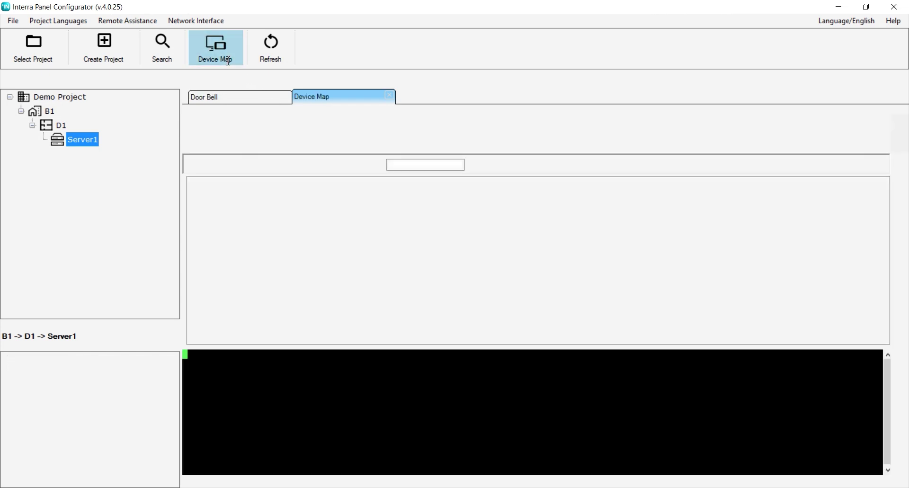
click(503, 208)
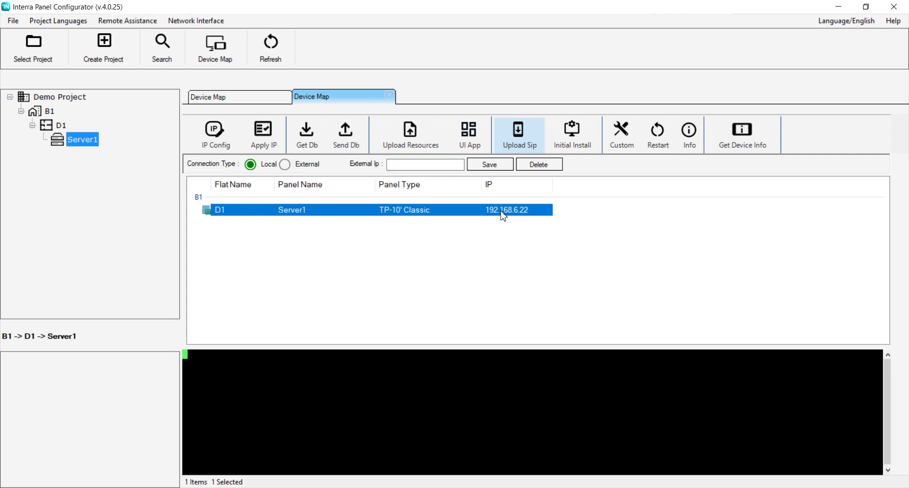
click(352, 150)
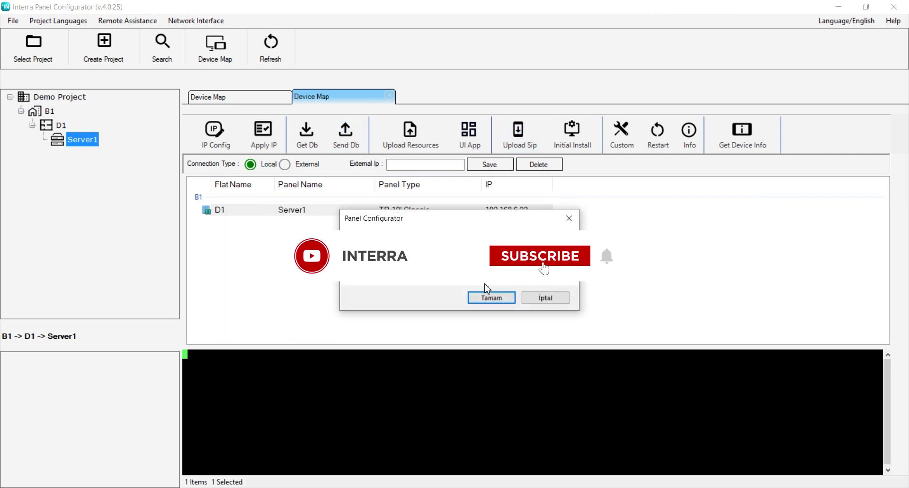